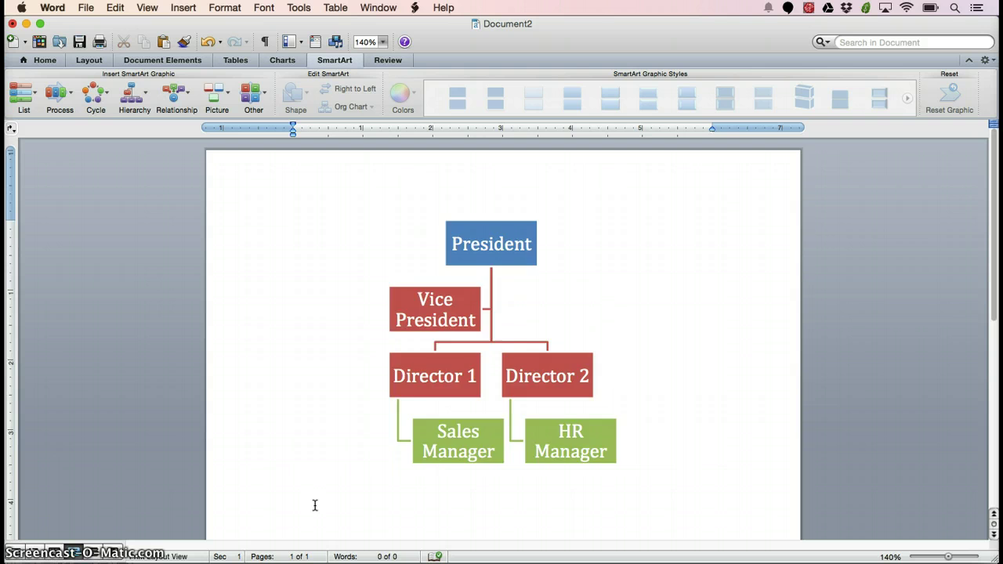
Select and delete the sample org chart, then show the SmartArt Hierarchy layout gallery.
{"action": "key", "text": "super+a"}
{"action": "key", "text": "Delete"}
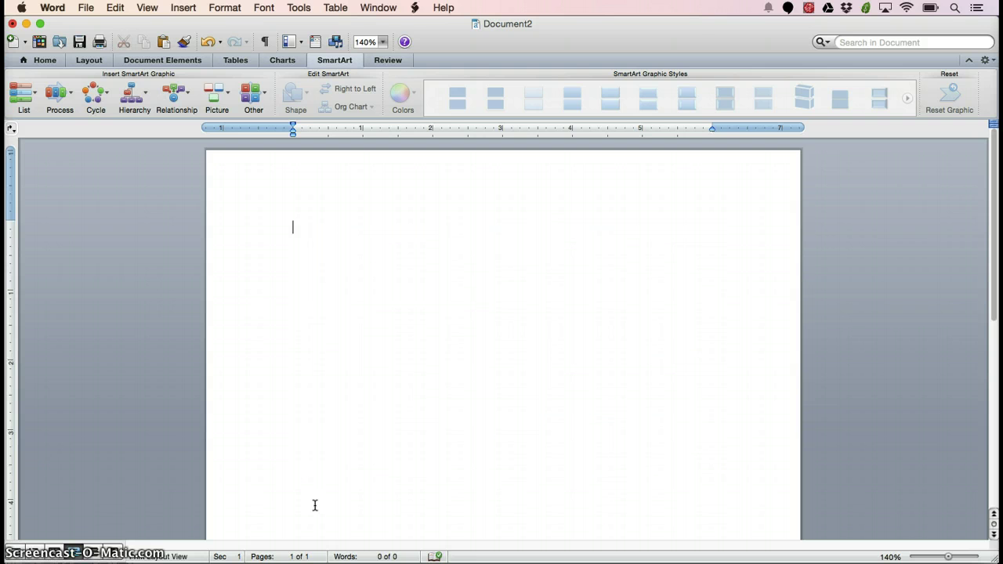
{"action": "left_click", "coordinate": [327, 64]}
{"action": "left_click", "coordinate": [130, 106]}
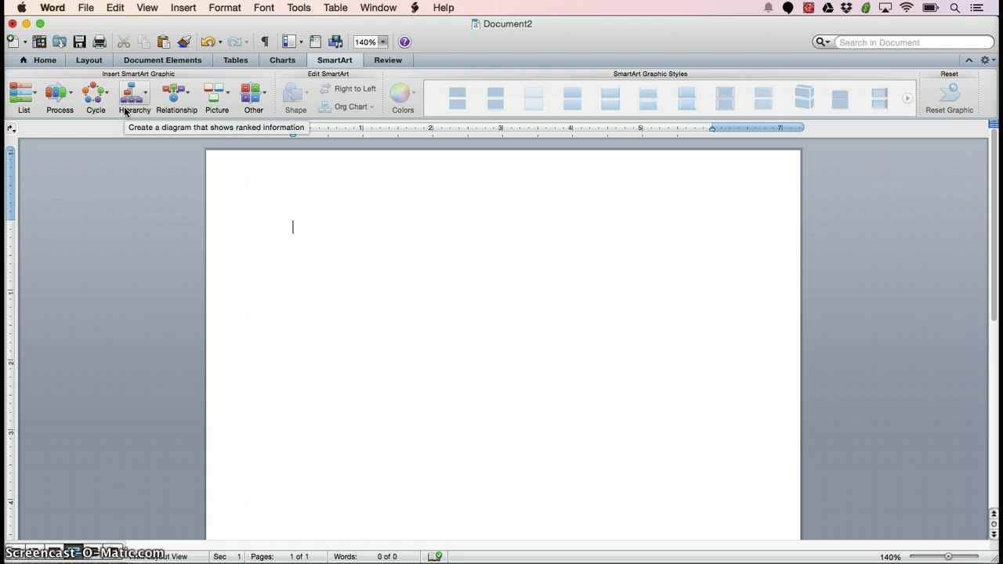
{"action": "left_click", "coordinate": [62, 105]}
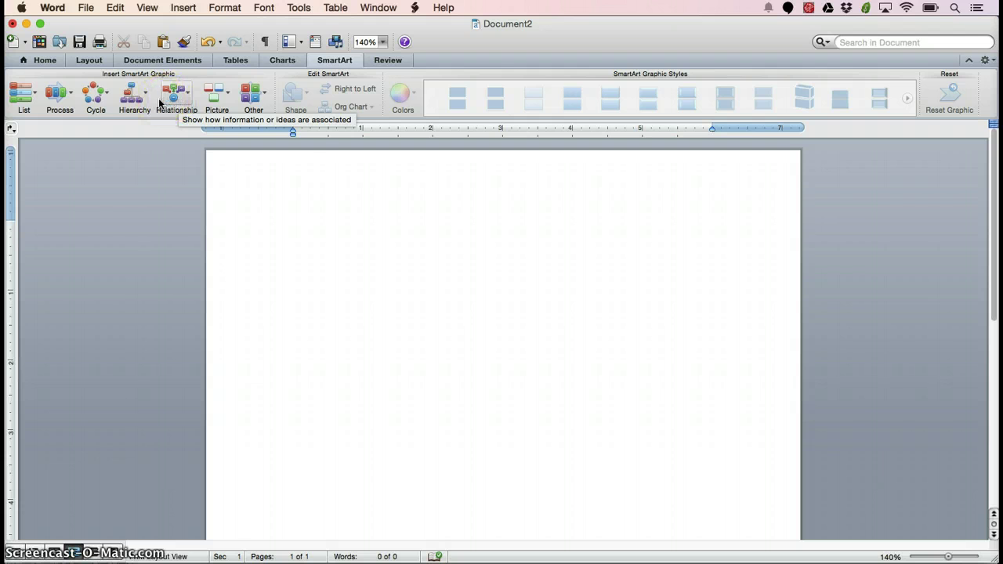
{"action": "left_click", "coordinate": [145, 99]}
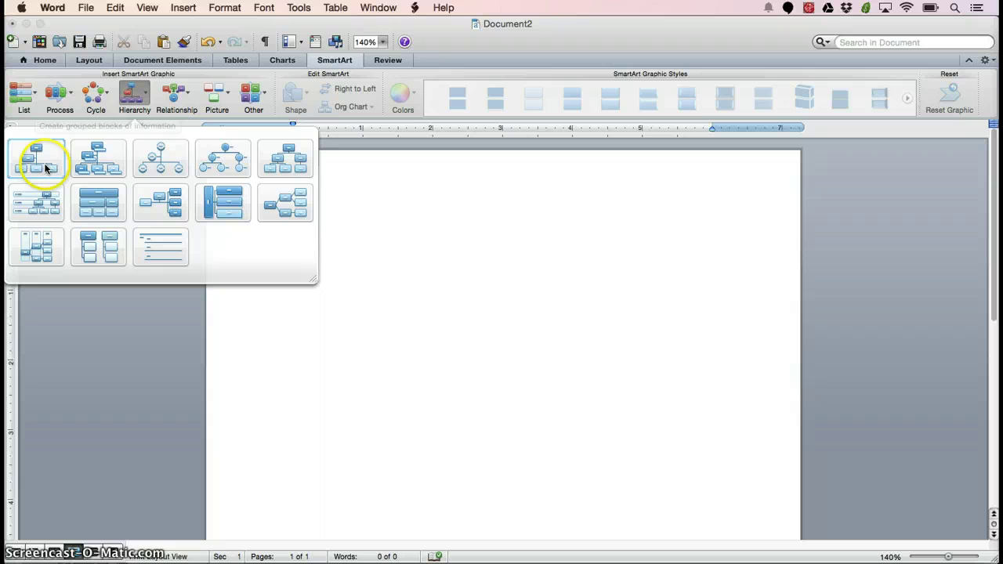
Insert the Organization Chart layout and show its Text Pane for entering box labels.
{"action": "left_click", "coordinate": [52, 162]}
{"action": "left_click", "coordinate": [53, 162]}
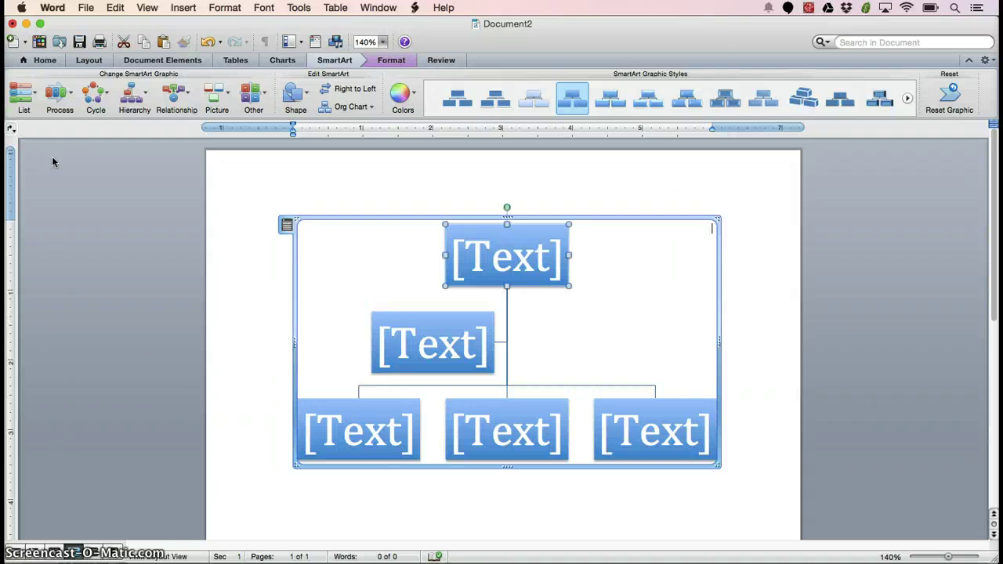
{"action": "left_click", "coordinate": [288, 227]}
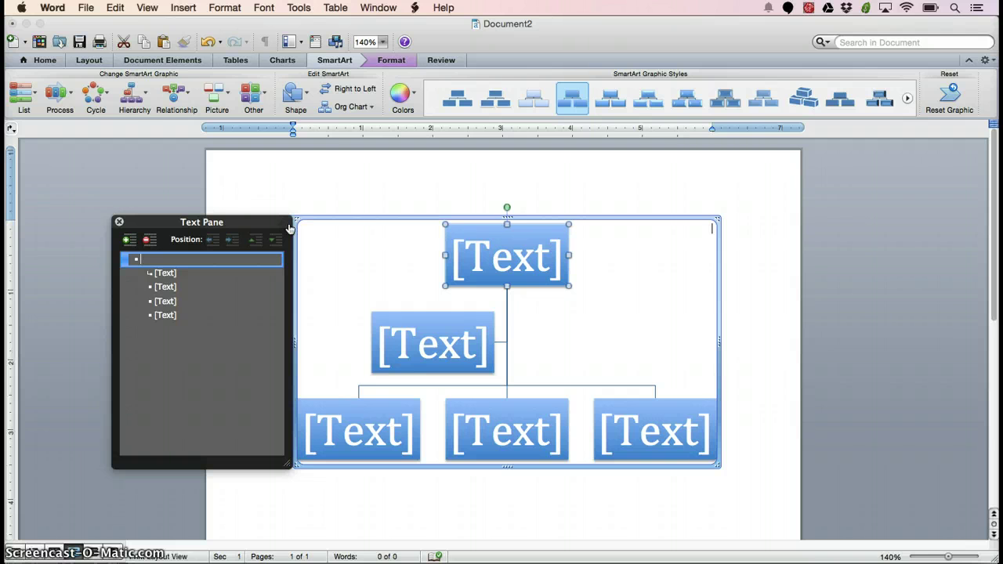
Enter 'President', 'Vice President' and 'Director 1' as the first three box labels.
{"action": "type", "text": "Pr"}
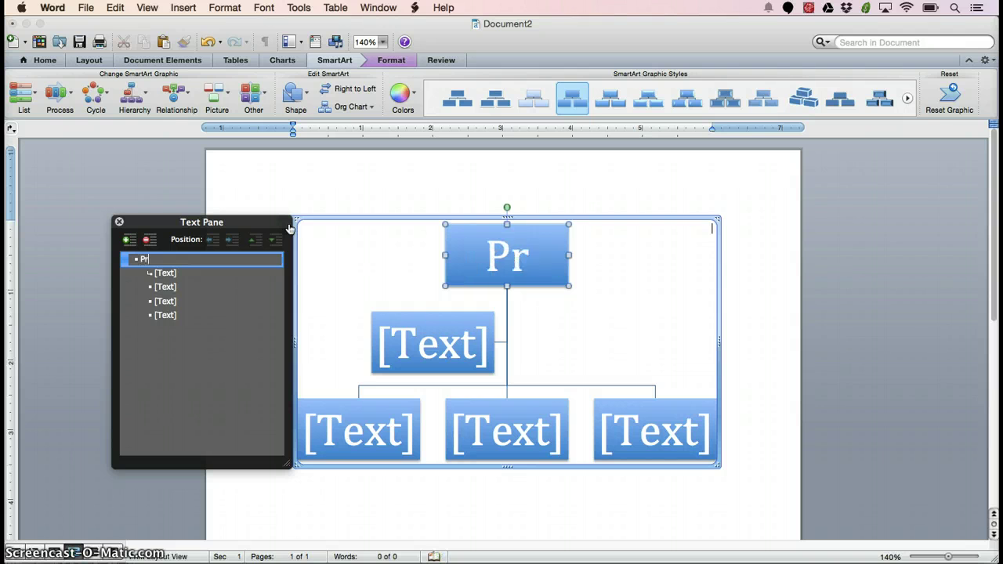
{"action": "type", "text": "esident"}
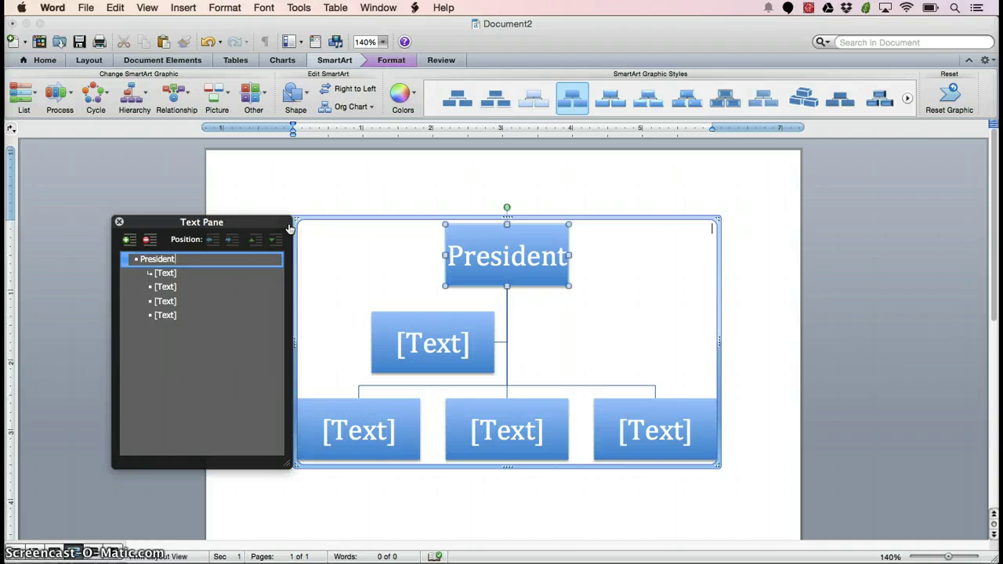
{"action": "key", "text": "Down"}
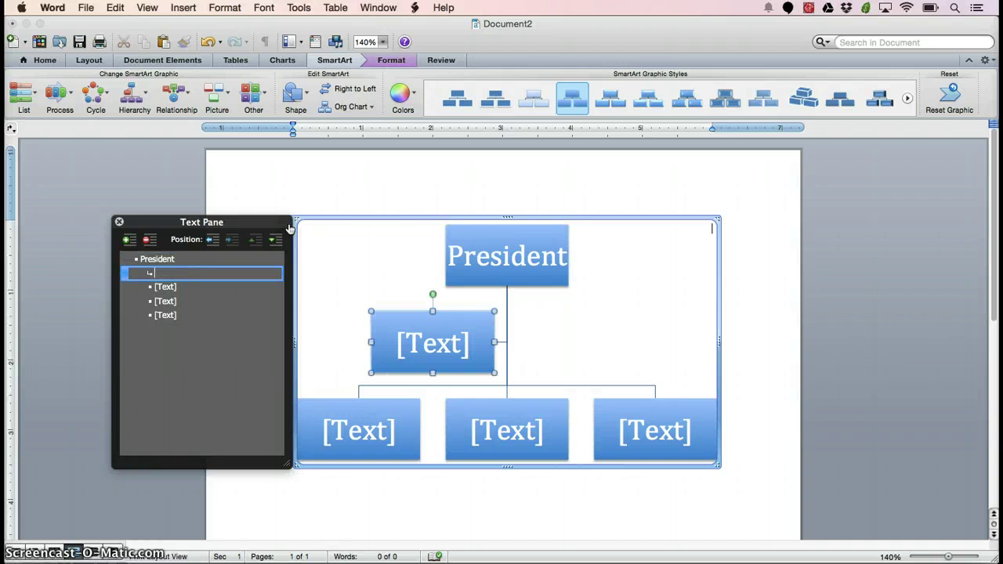
{"action": "type", "text": "Vice Pres"}
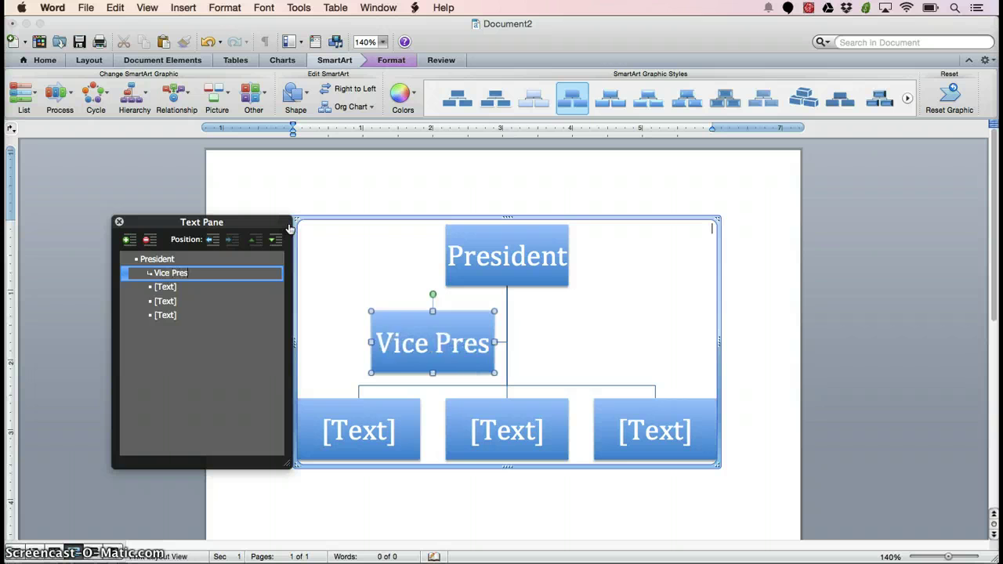
{"action": "type", "text": "ident"}
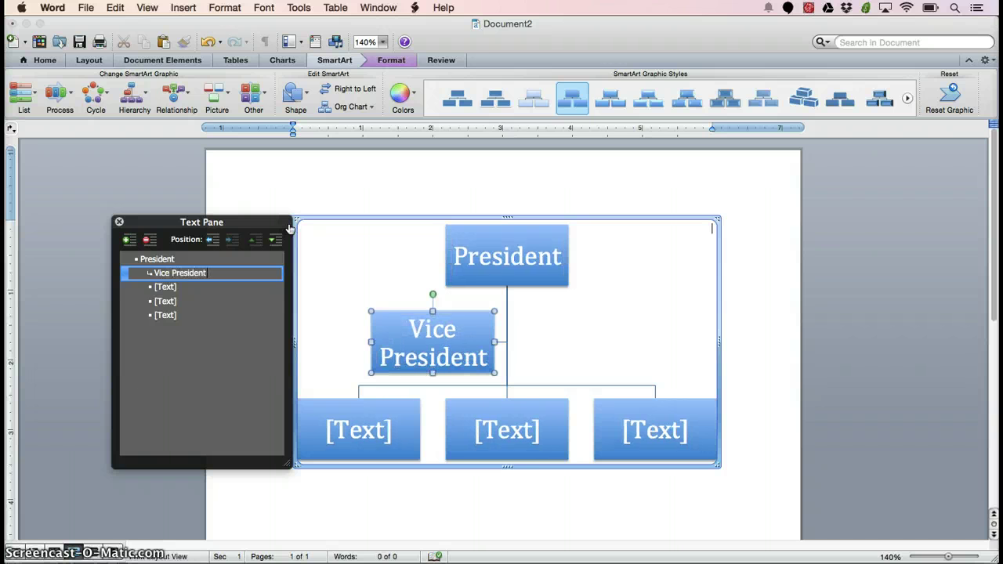
{"action": "key", "text": "Down"}
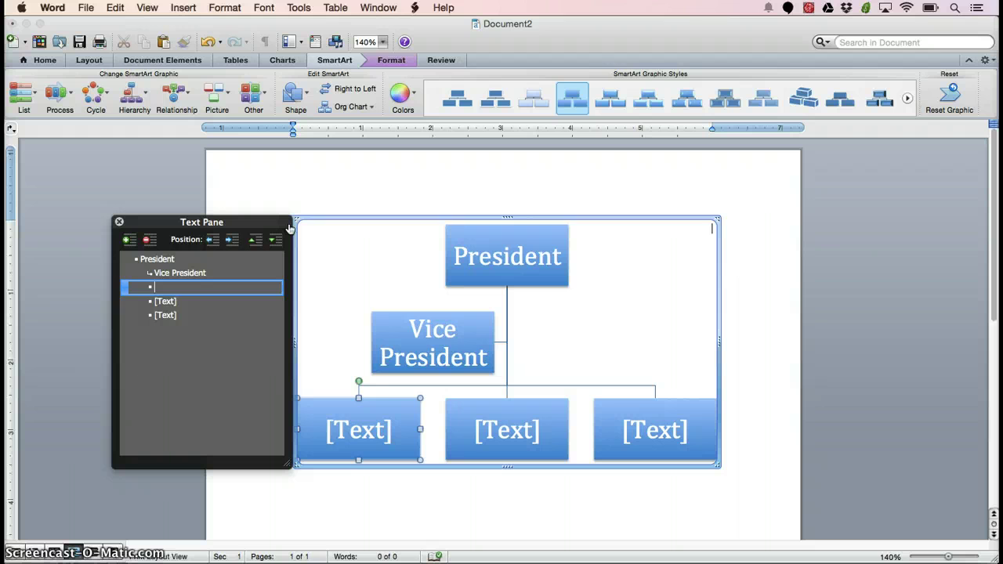
{"action": "type", "text": "Directo"}
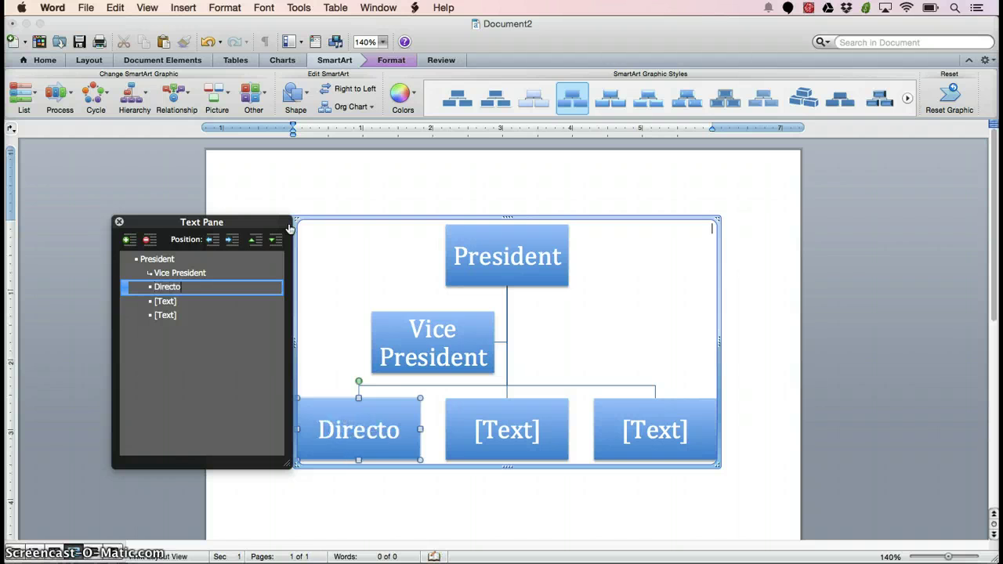
{"action": "type", "text": "r 1"}
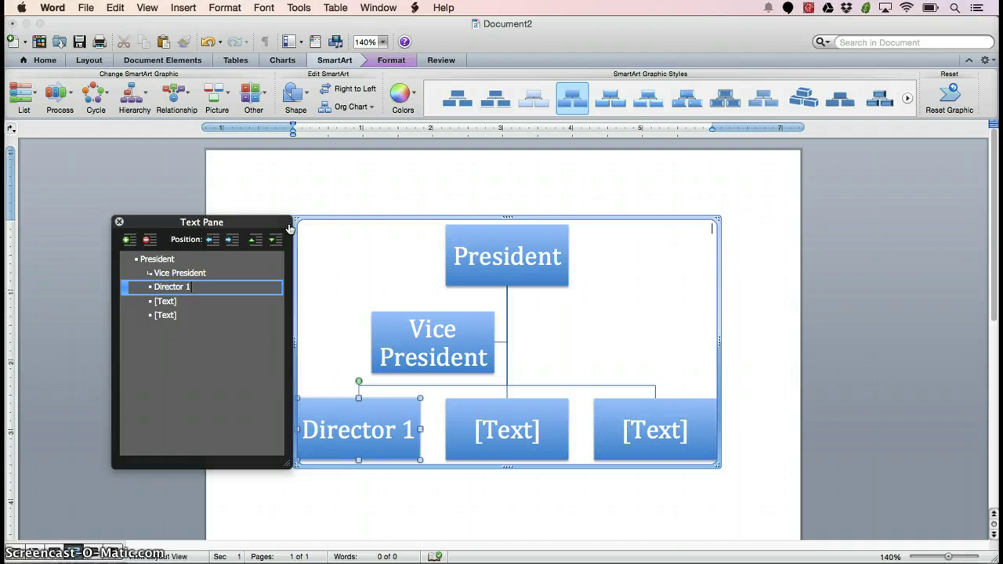
Add 'Sales Manager' as a subordinate box beneath Director 1.
{"action": "key", "text": "Down"}
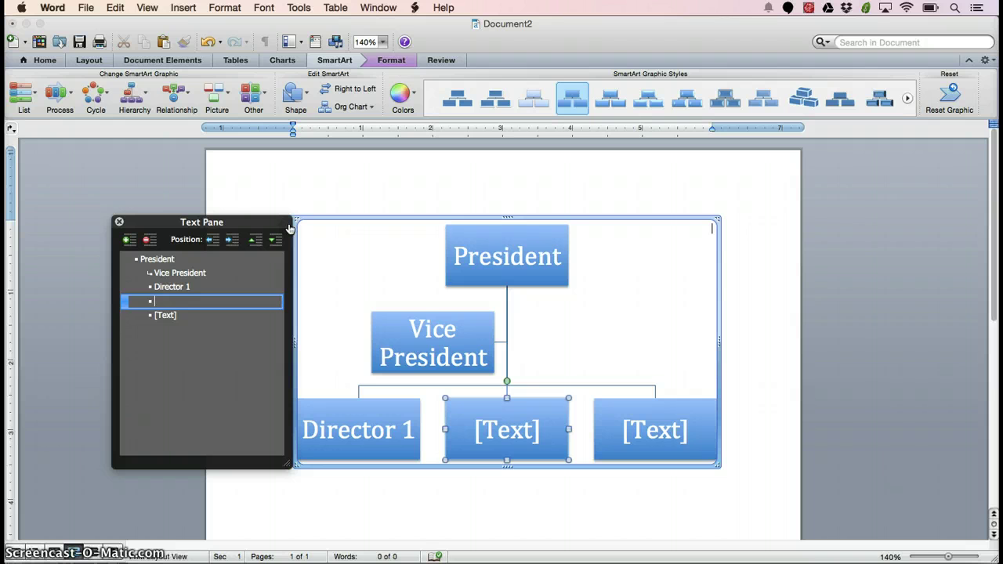
{"action": "key", "text": "Tab"}
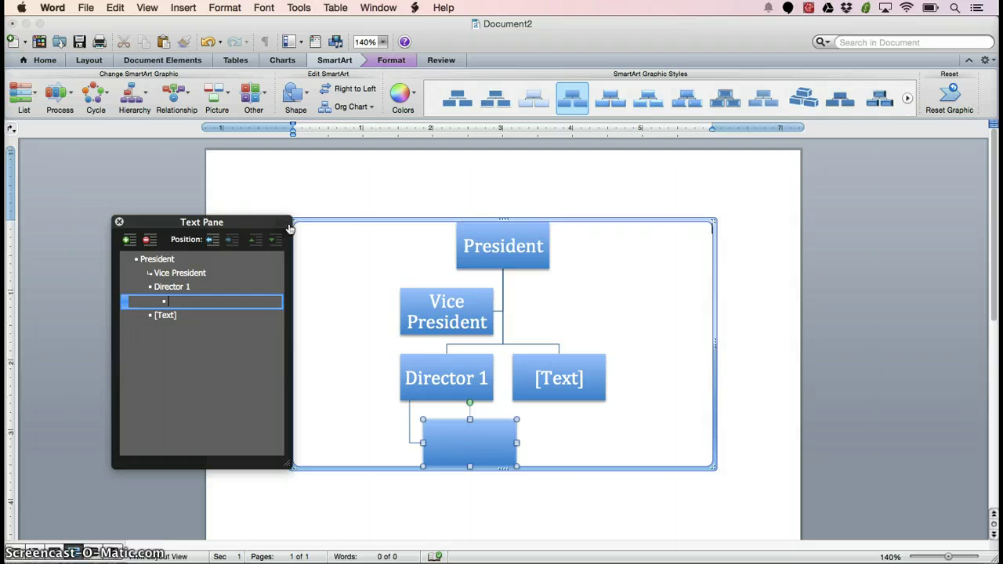
{"action": "type", "text": "Sales"}
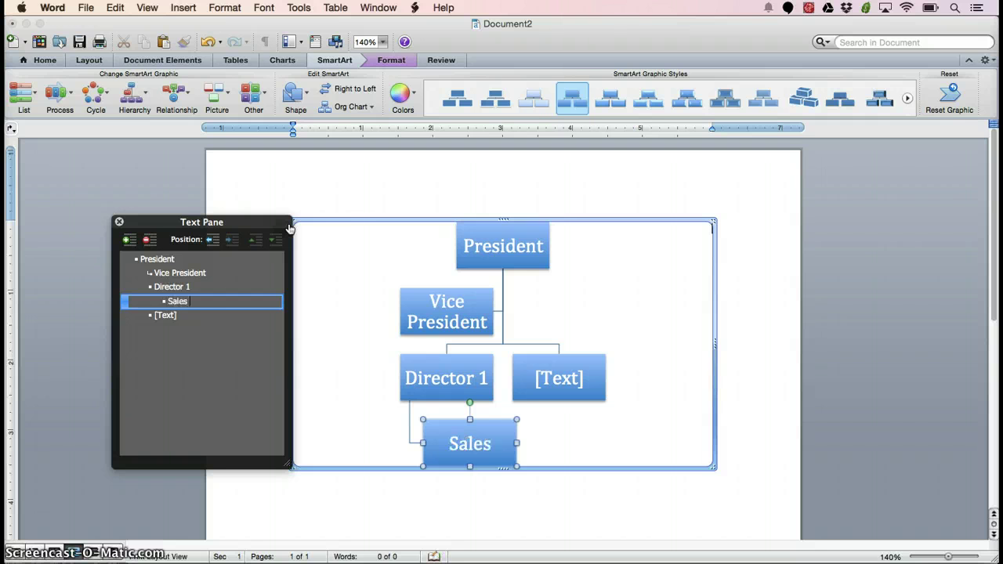
{"action": "type", "text": " Manager"}
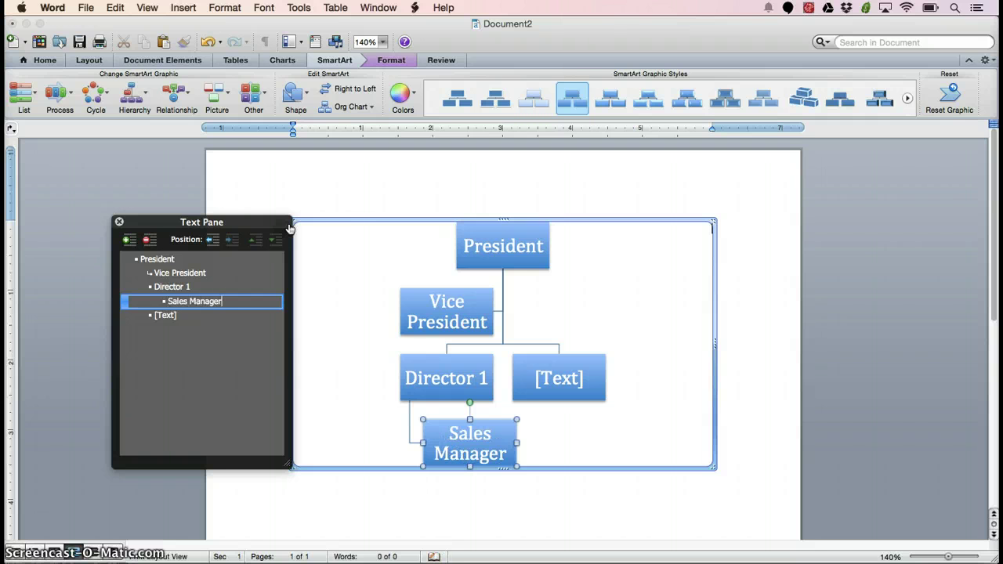
Label the next box 'Director 2', add 'HR Manager' beneath it, and close the Text Pane.
{"action": "key", "text": "Down"}
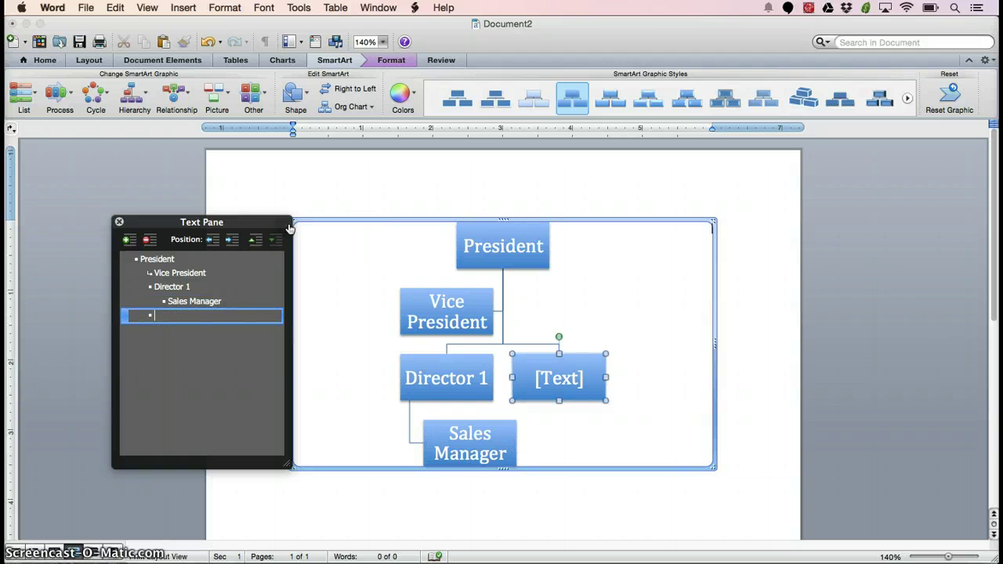
{"action": "type", "text": "Director 2"}
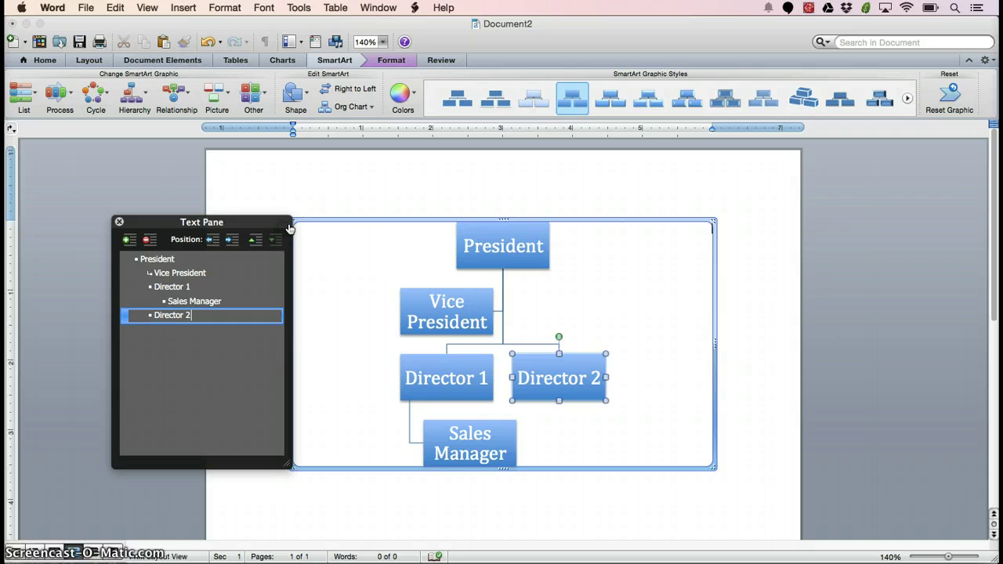
{"action": "key", "text": "Return"}
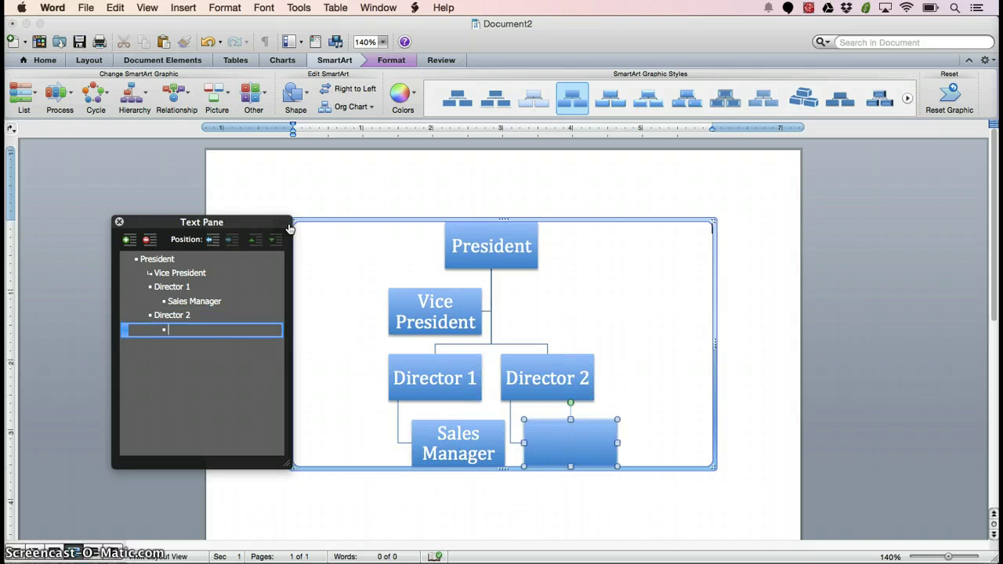
{"action": "type", "text": "HR"}
{"action": "type", "text": " Manager"}
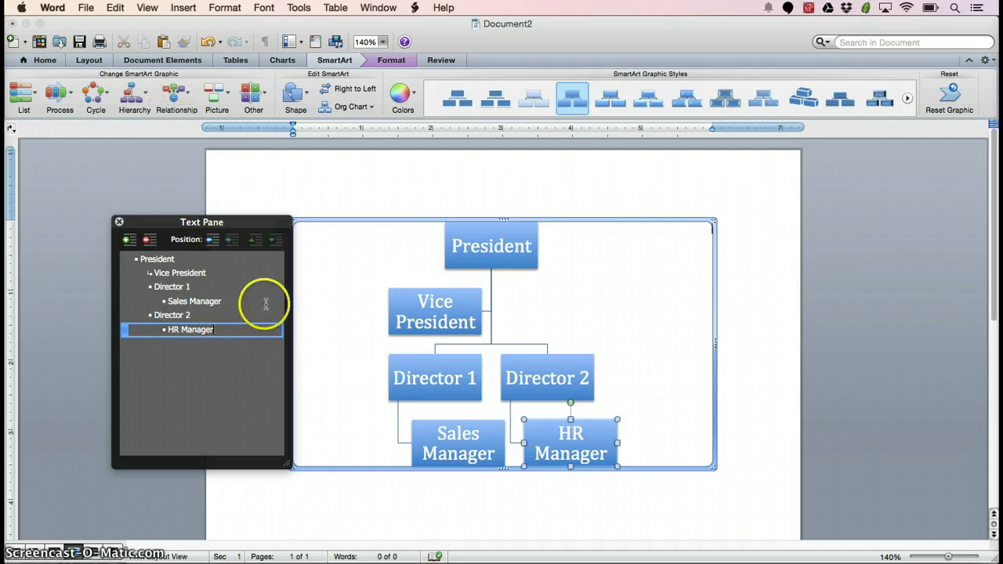
{"action": "left_click", "coordinate": [118, 223]}
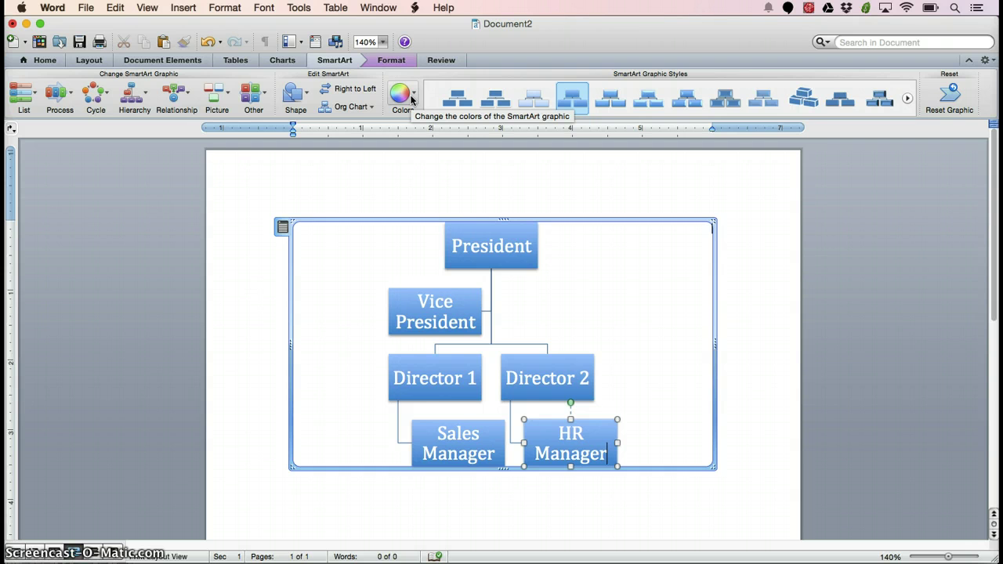
Apply the first Colorful swatch and the Simple Fill style, then deselect the chart.
{"action": "left_click", "coordinate": [411, 99]}
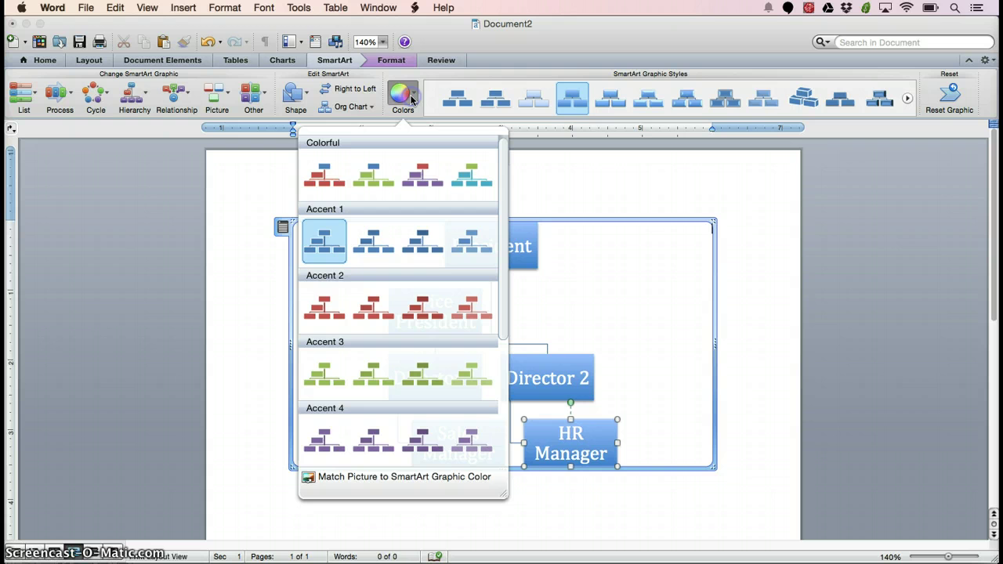
{"action": "left_click", "coordinate": [313, 191]}
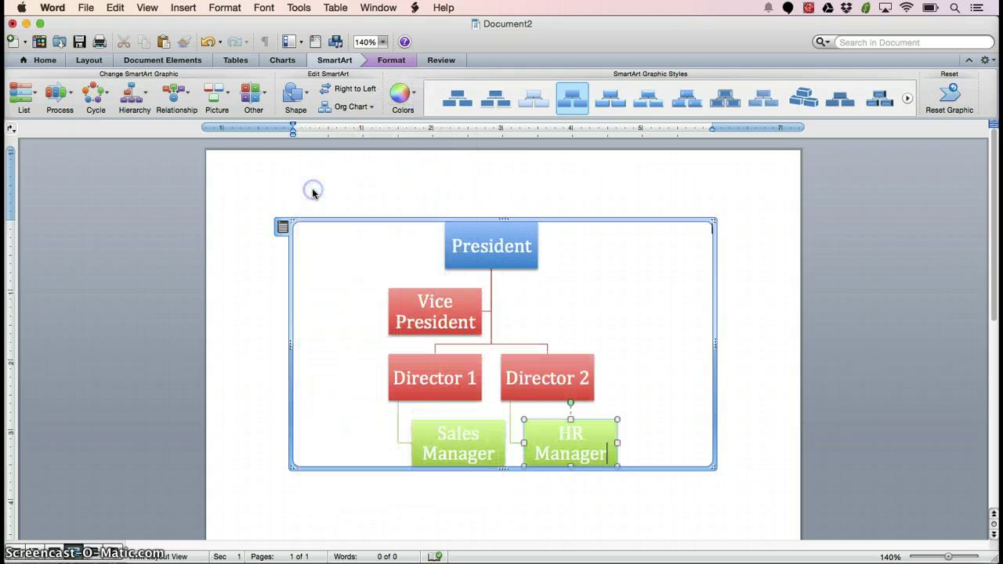
{"action": "left_click", "coordinate": [453, 94]}
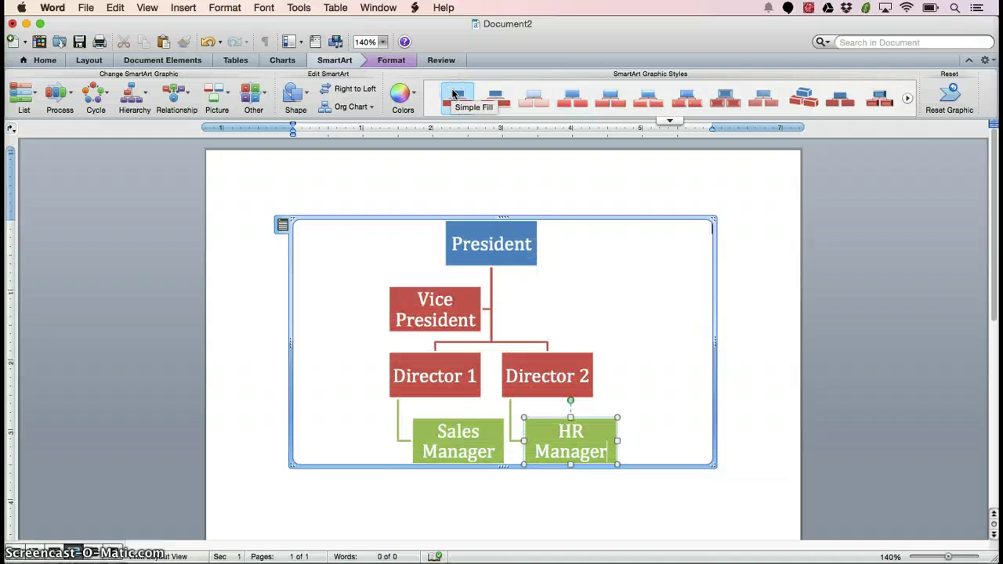
{"action": "left_click", "coordinate": [257, 280]}
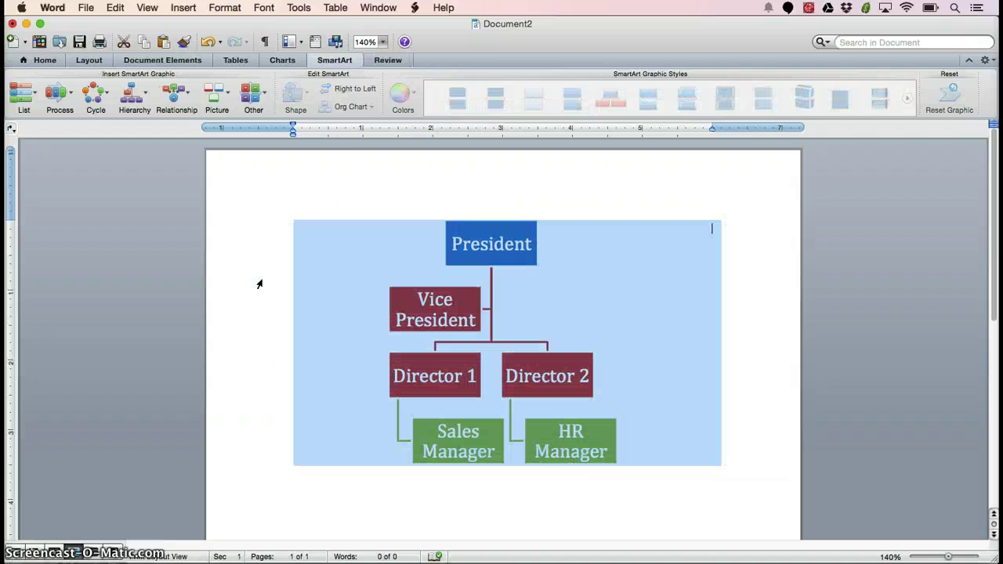